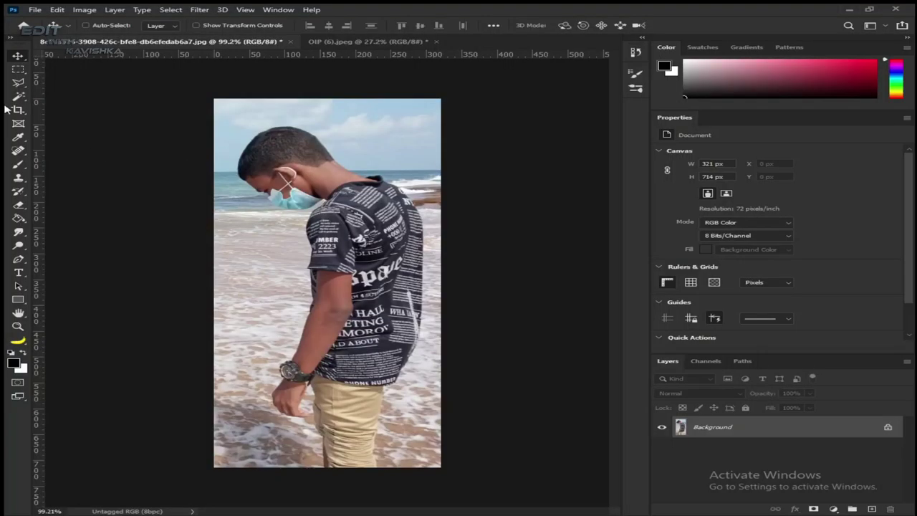
Select the Magic Wand tool with the beach photo of the man open
left_click(18, 98)
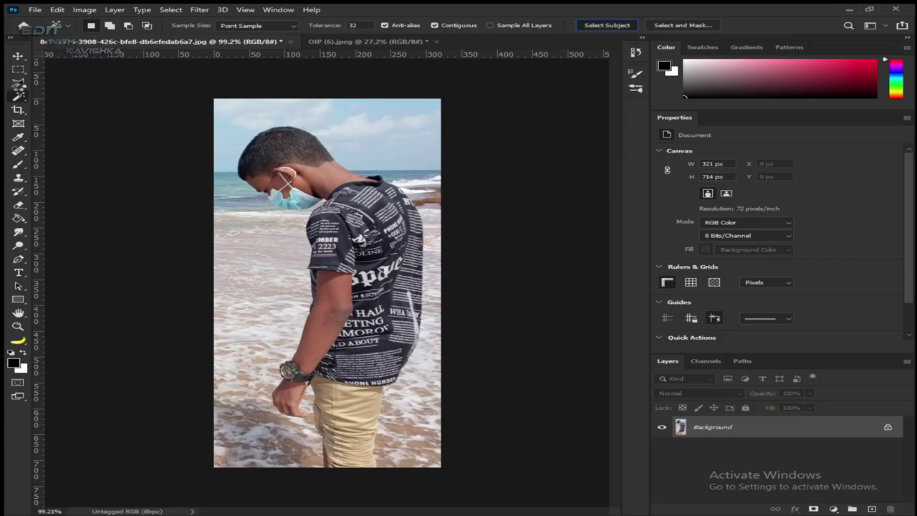
Add the man's face mask to his selection with a Polygonal Lasso outline
left_click(18, 82)
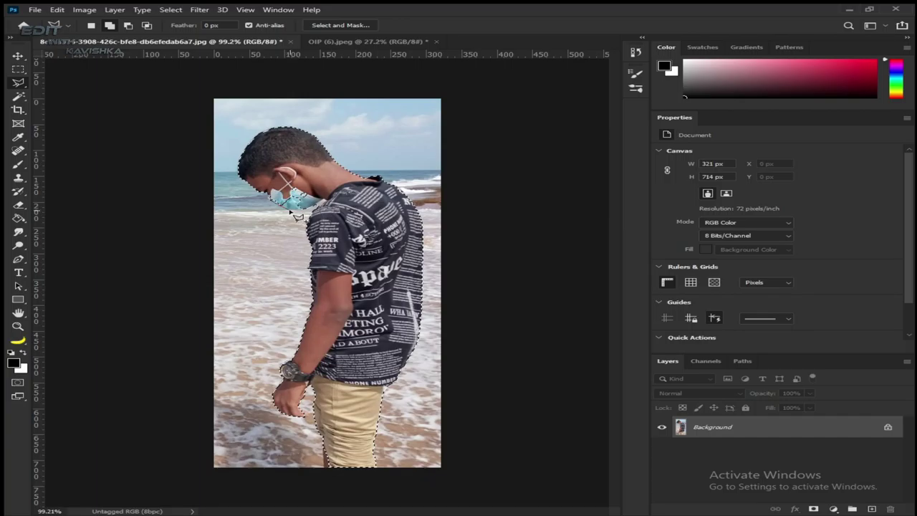
left_click(319, 208)
left_click(293, 206)
left_click(280, 210)
left_click(321, 208)
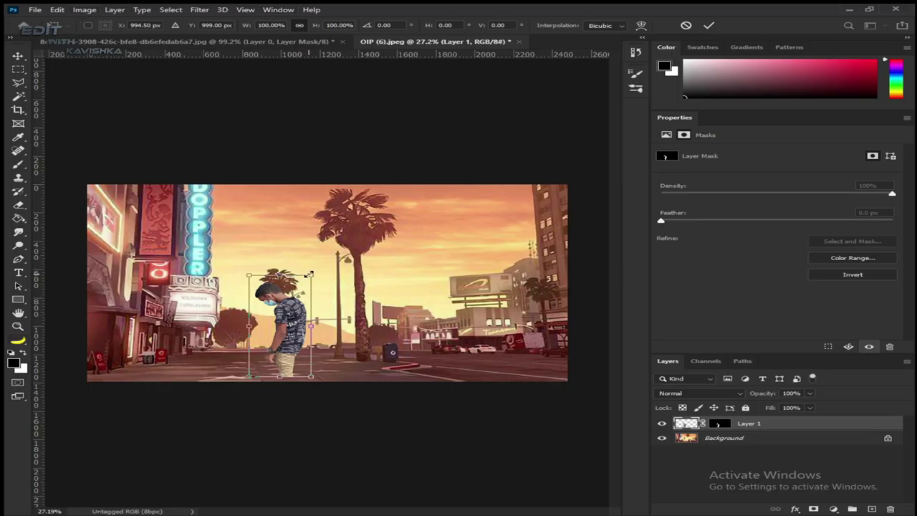
Enlarge the man, flip him horizontally and move him to the street's left side
left_click_drag(311, 274, 340, 229)
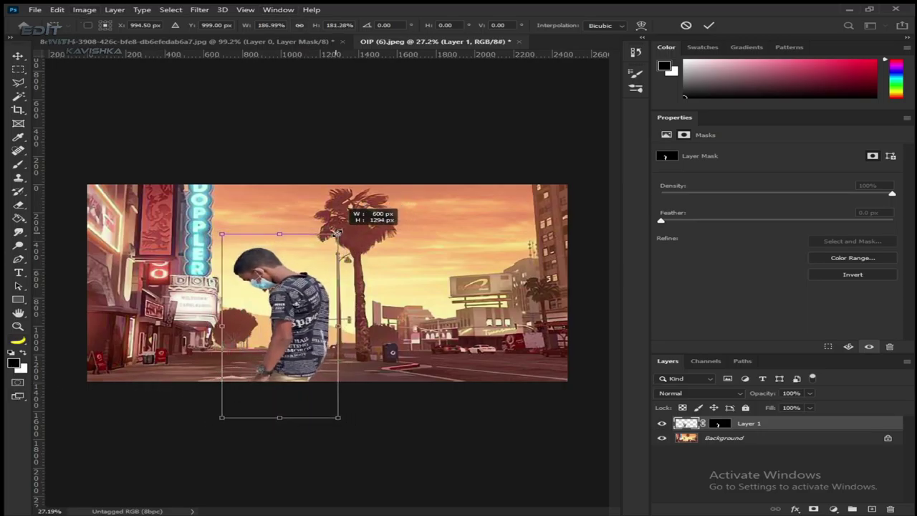
mouse_move(302, 286)
left_mouse_down()
mouse_move(283, 292)
mouse_move(286, 281)
left_mouse_up()
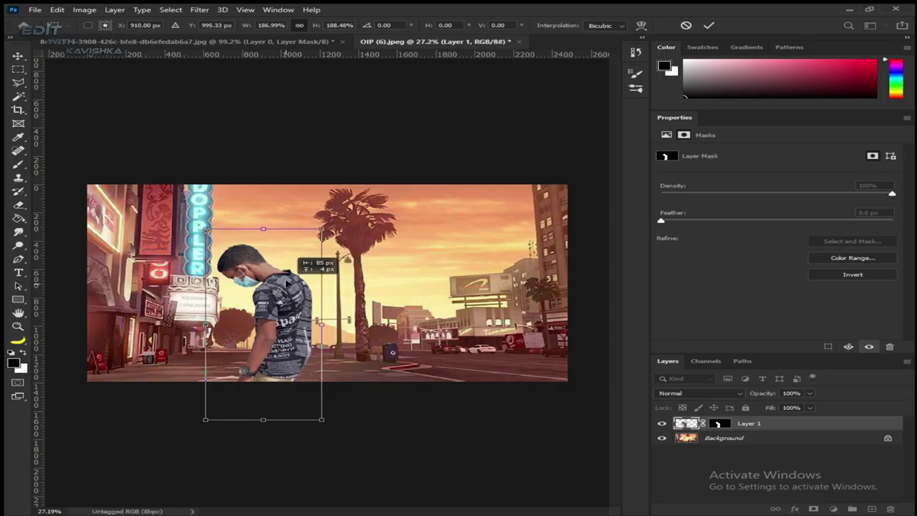
right_click(284, 281)
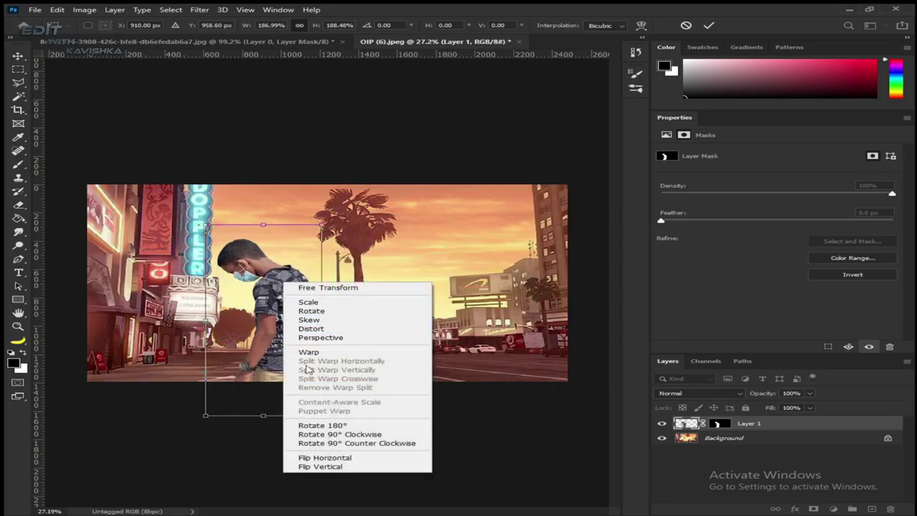
left_click(325, 457)
mouse_move(263, 348)
left_mouse_down()
mouse_move(224, 365)
mouse_move(197, 354)
left_mouse_up()
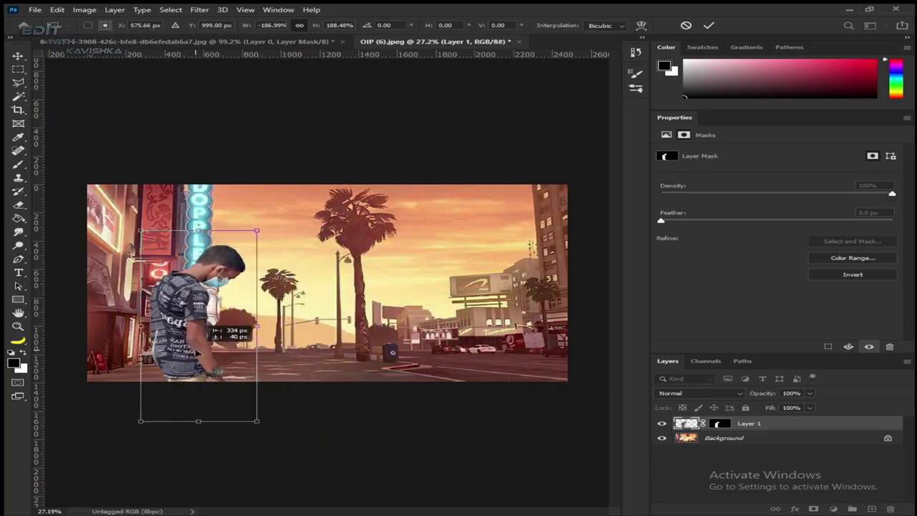
left_click_drag(255, 233, 275, 219)
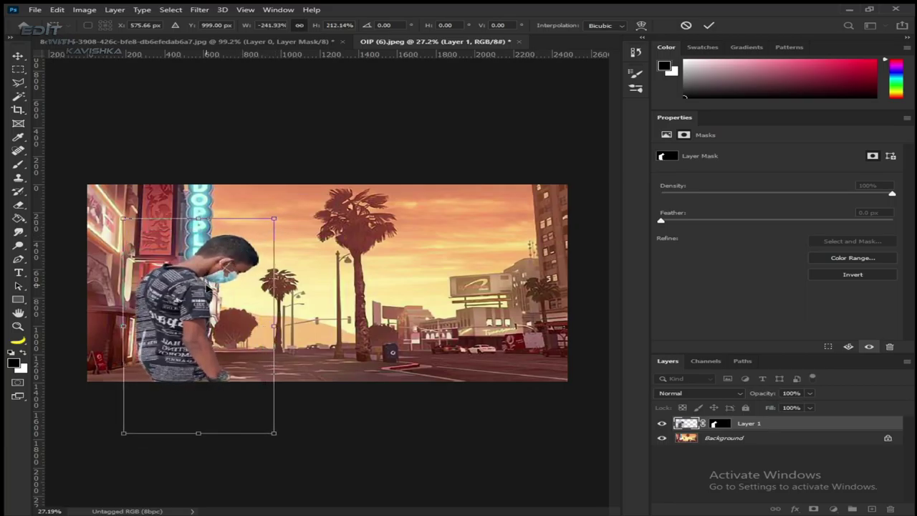
left_click(708, 25)
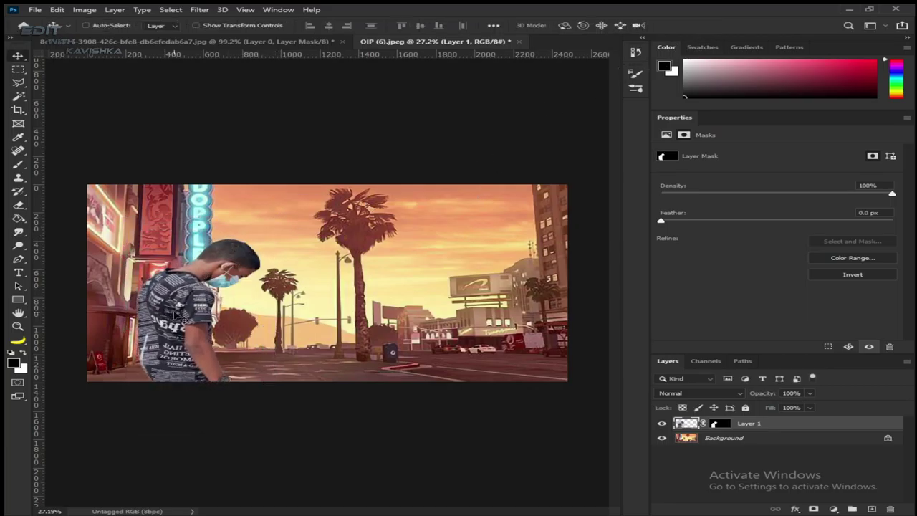
Shrink the man slightly and nudge him further left and up
key("ctrl+t")
left_click_drag(266, 216, 257, 230)
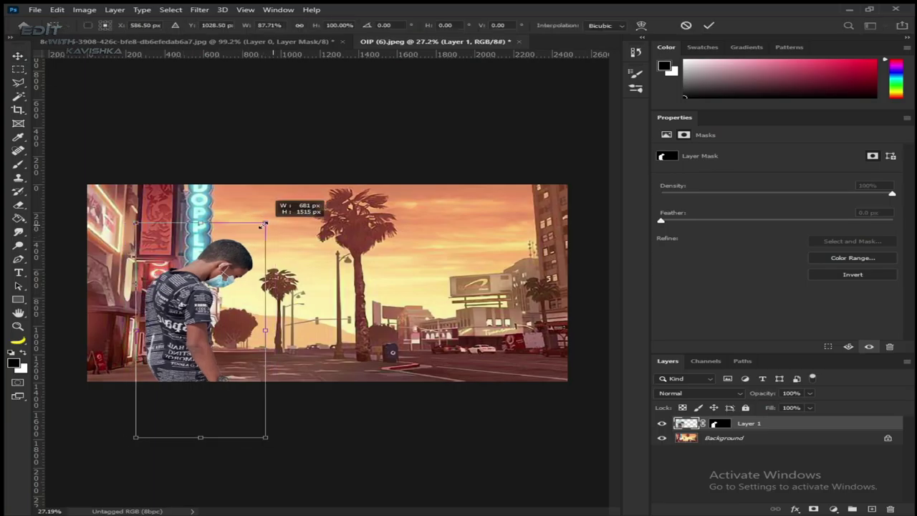
mouse_move(201, 320)
left_mouse_down()
mouse_move(181, 311)
mouse_move(190, 316)
left_mouse_up()
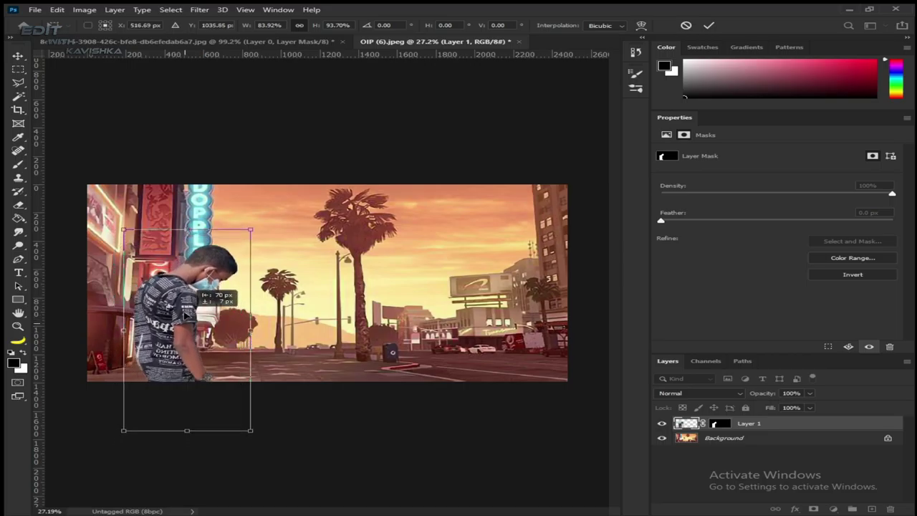
left_click(709, 25)
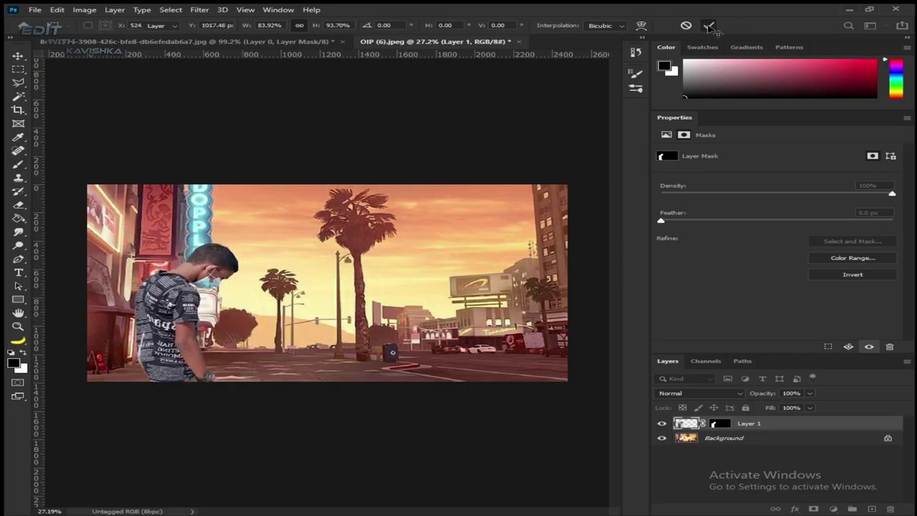
Convert Layer 1 to a smart object and preview Cutout with Edge Simplicity 0, Fidelity 2
right_click(785, 424)
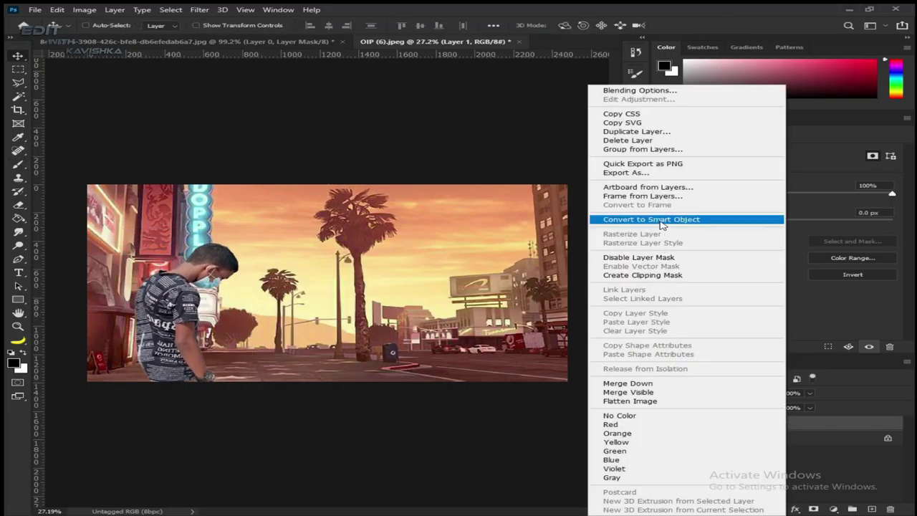
left_click(658, 219)
left_click(199, 11)
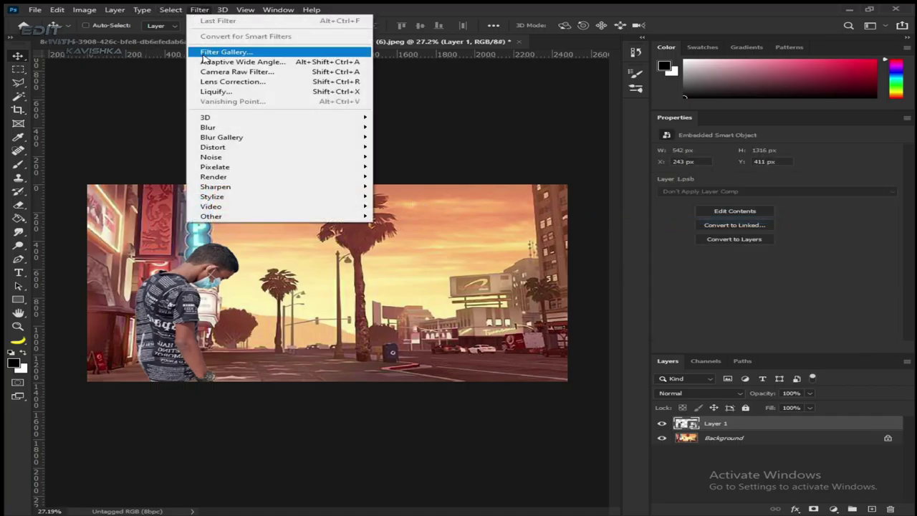
left_click(208, 52)
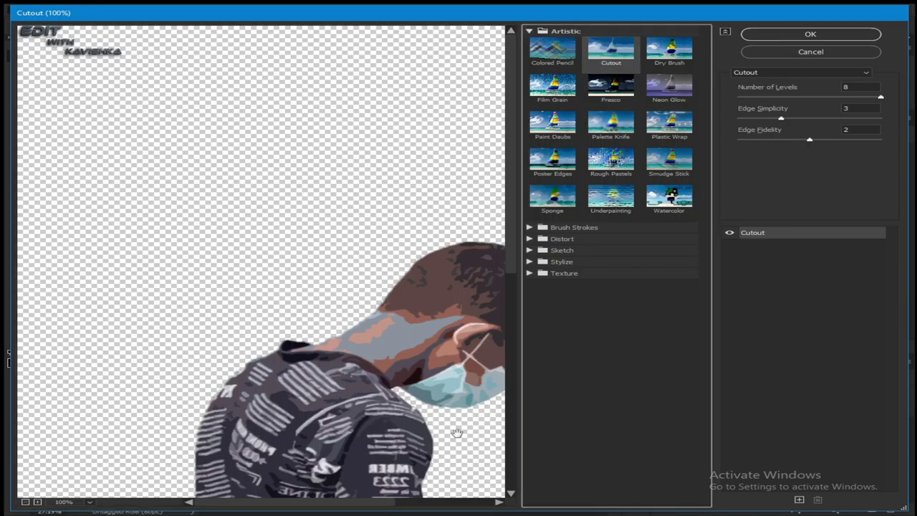
left_click_drag(387, 501, 439, 424)
left_click_drag(511, 193, 521, 287)
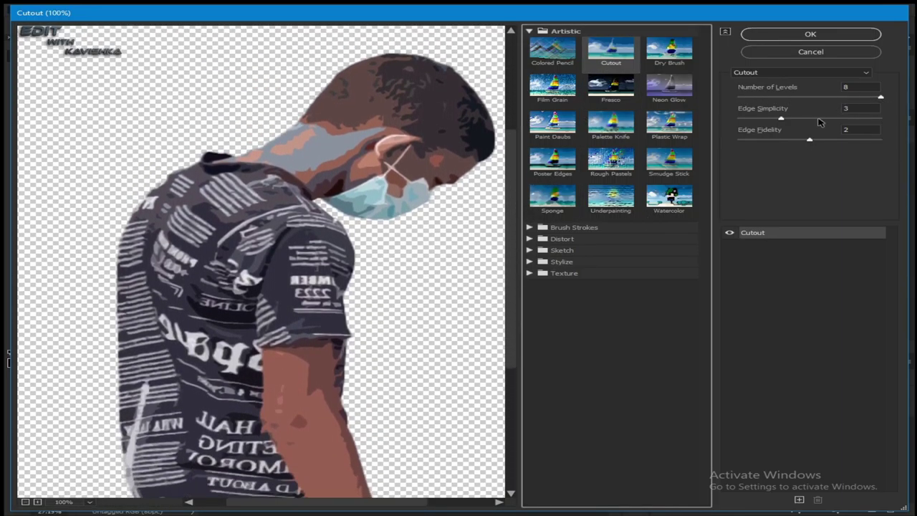
left_click_drag(782, 119, 714, 122)
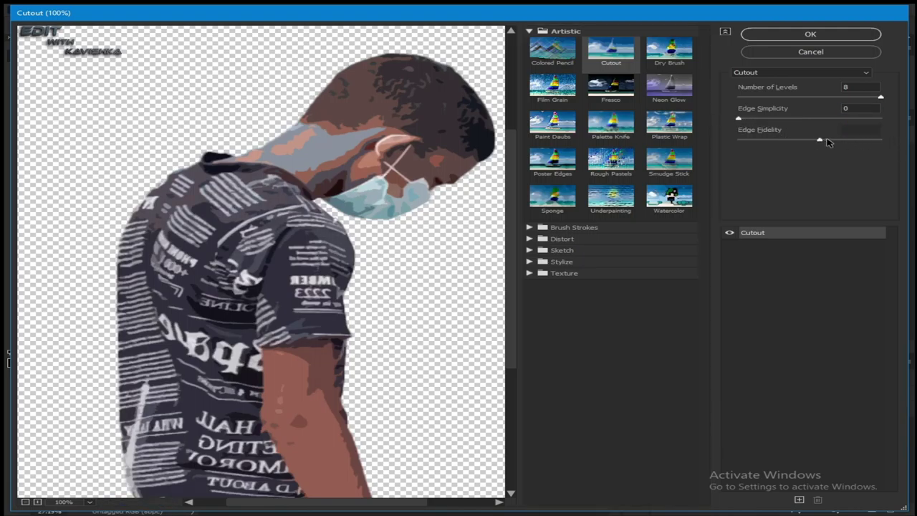
mouse_move(824, 139)
left_mouse_down()
mouse_move(883, 140)
mouse_move(755, 140)
mouse_move(799, 126)
mouse_move(714, 123)
mouse_move(797, 143)
mouse_move(870, 144)
left_mouse_up()
Apply the Cutout filter and enable a Stroke effect on the man's layer
left_click(822, 38)
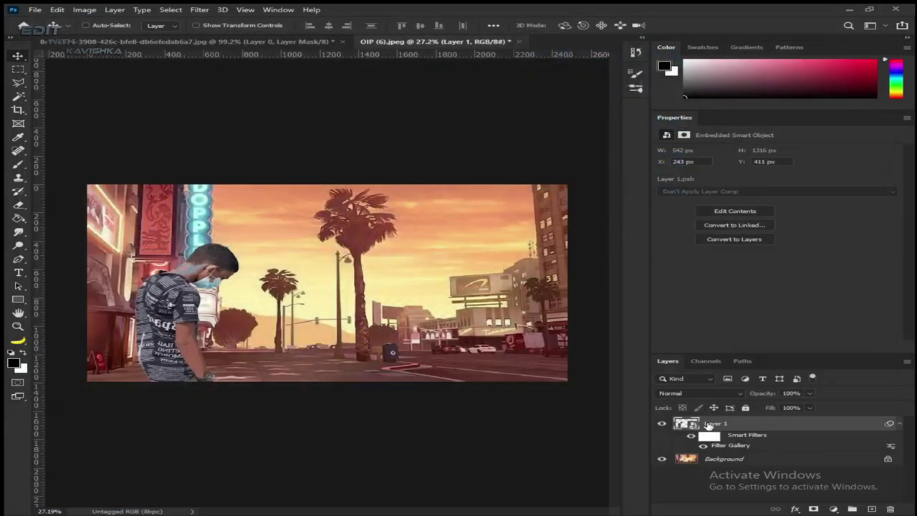
double_click(874, 427)
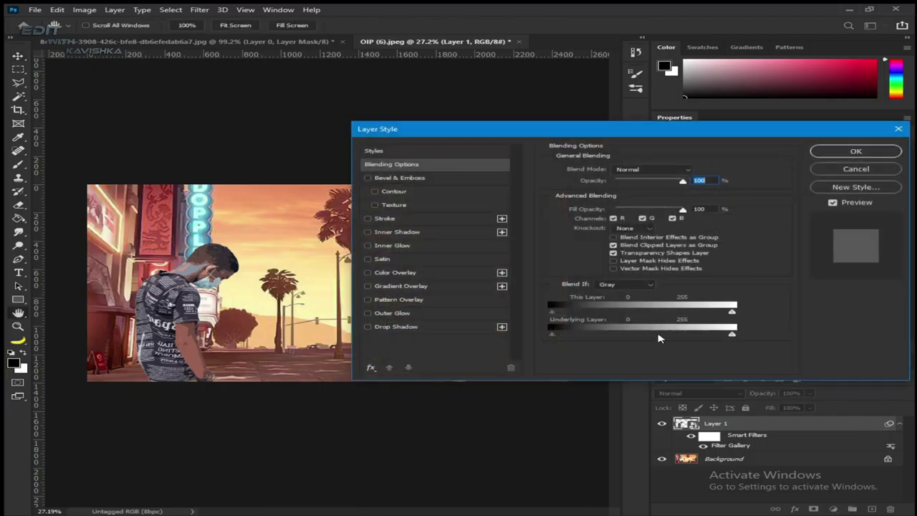
left_click(368, 218)
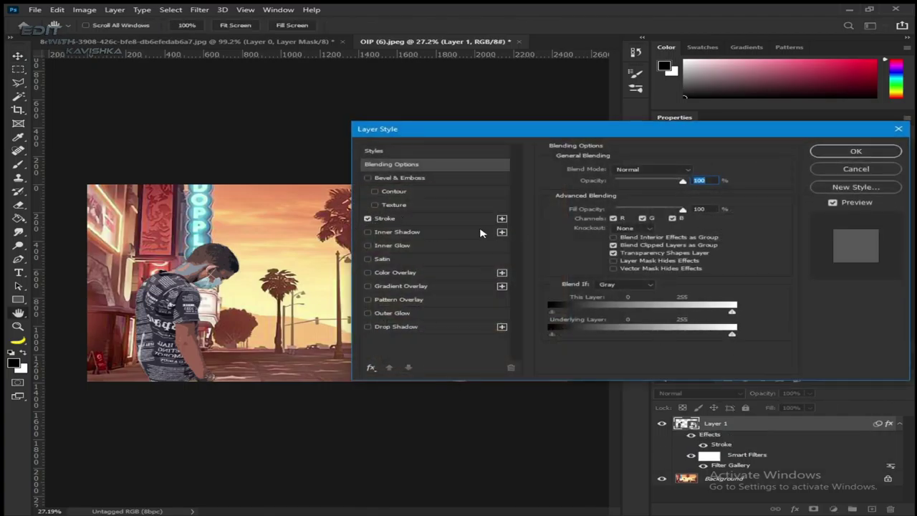
left_click(444, 218)
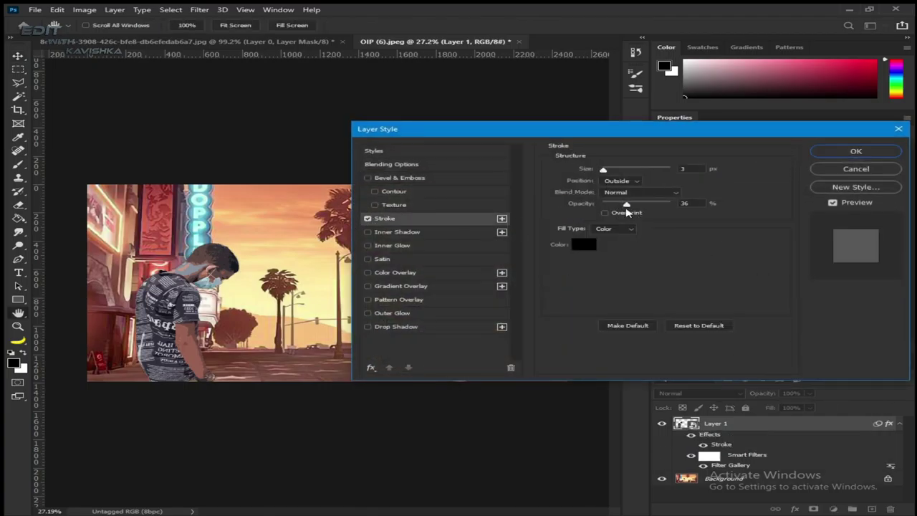
Set the stroke to 3 px, outside, at 36% opacity
left_click(605, 213)
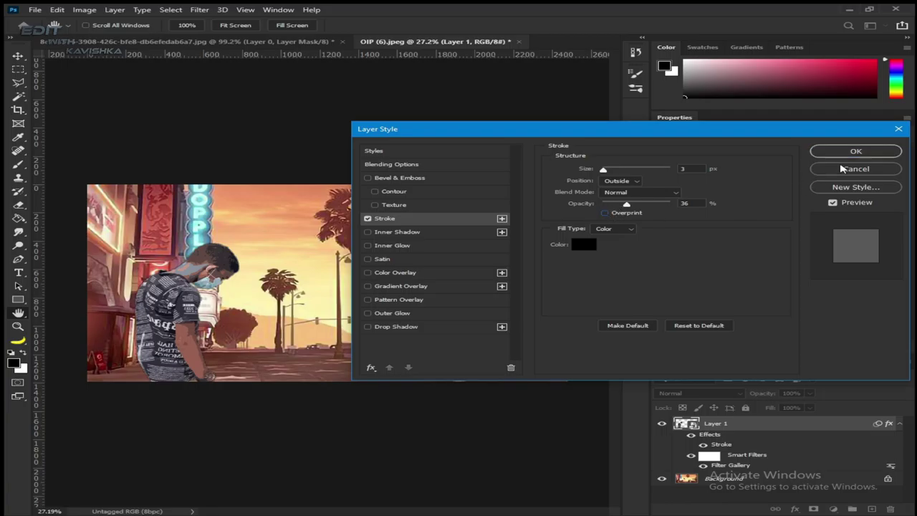
left_click_drag(627, 205, 636, 205)
left_click_drag(603, 170, 603, 171)
left_click(693, 169)
type("3")
left_click(854, 152)
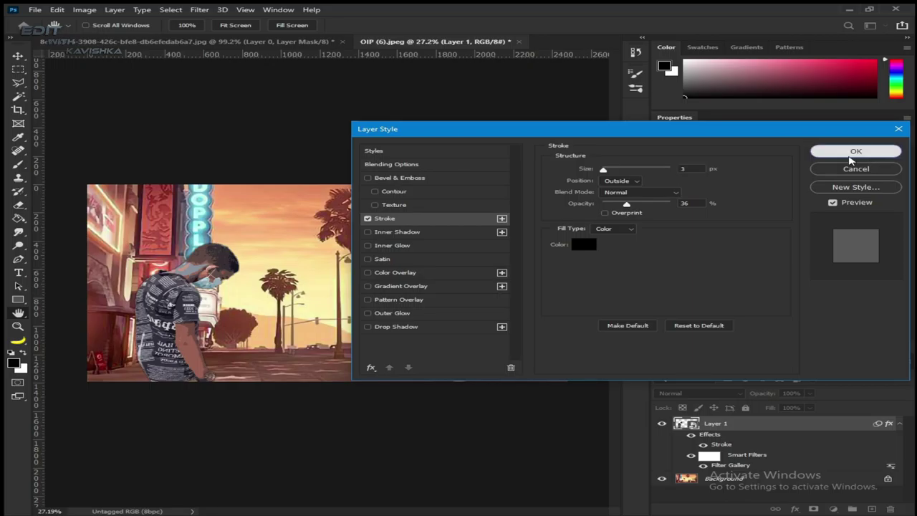
Change the man's stroke to Multiply blending at 56% opacity
scroll(460, 313, "up", 2)
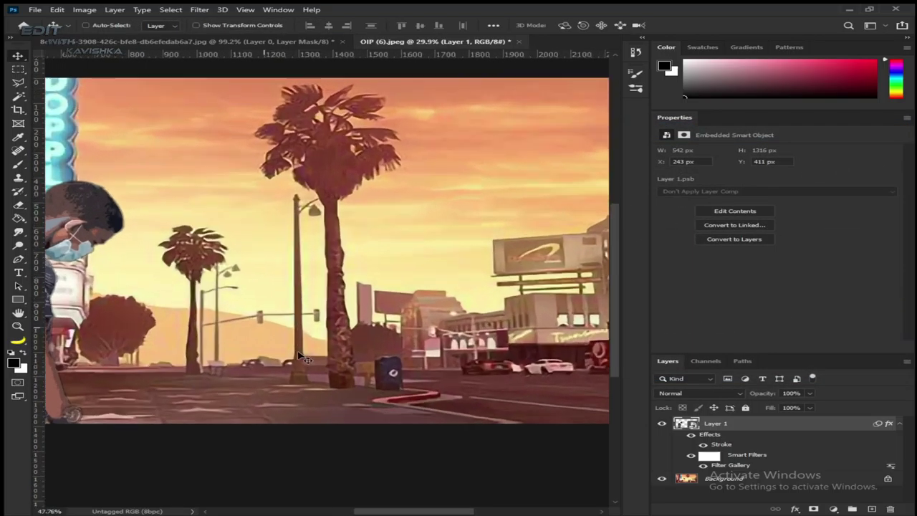
scroll(460, 314, "up", 2)
left_click_drag(375, 513, 366, 514)
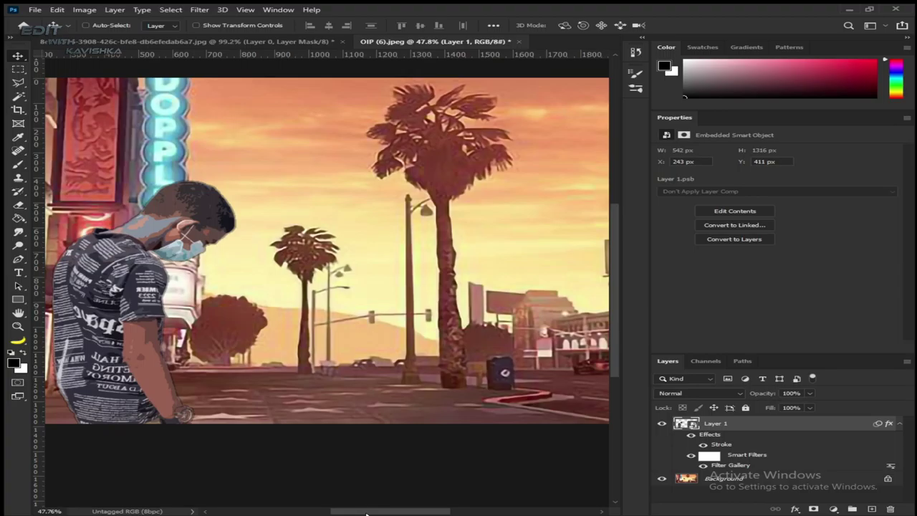
scroll(171, 313, "up", 2)
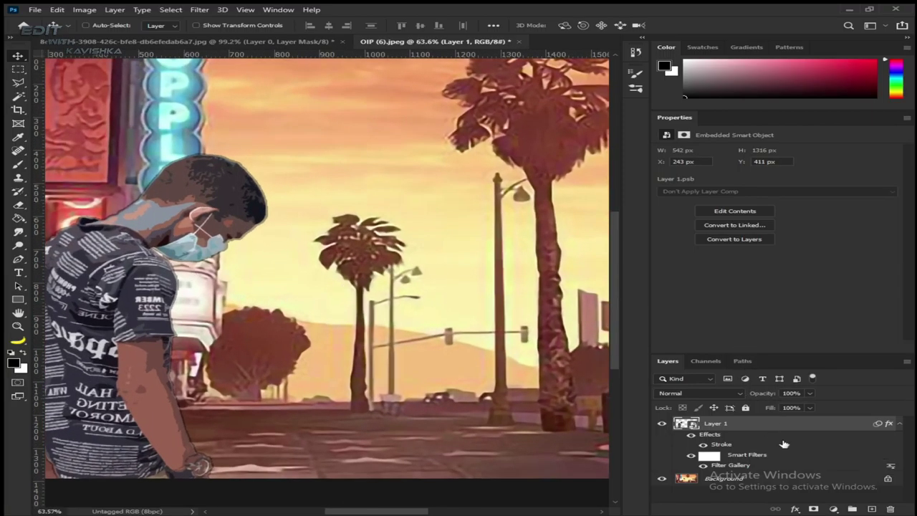
double_click(719, 444)
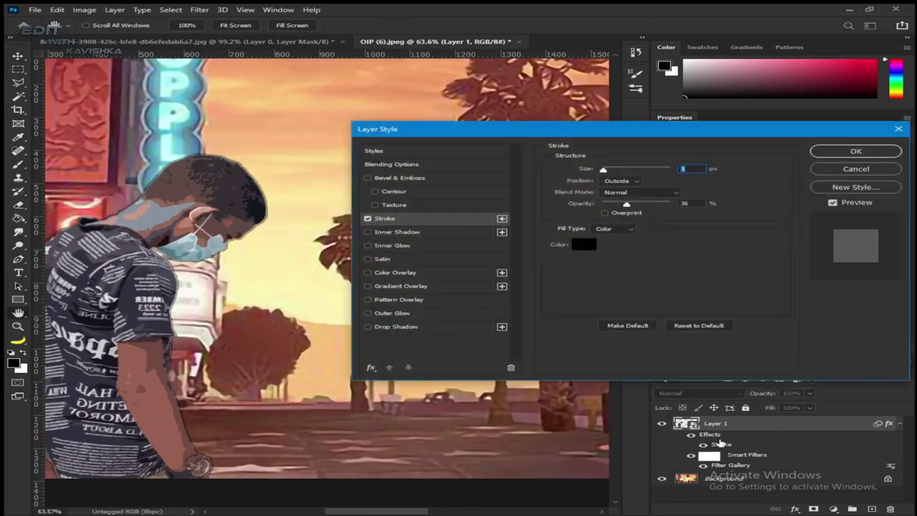
left_click_drag(625, 206, 630, 205)
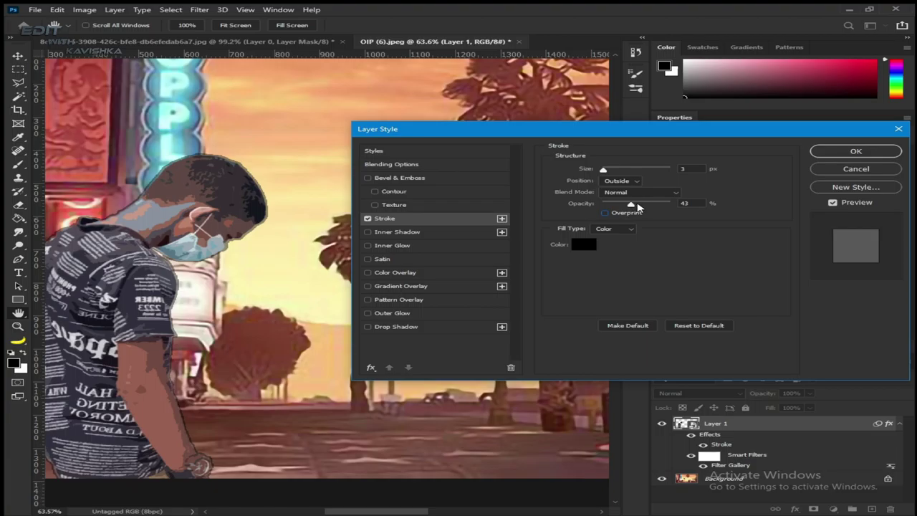
left_click(624, 194)
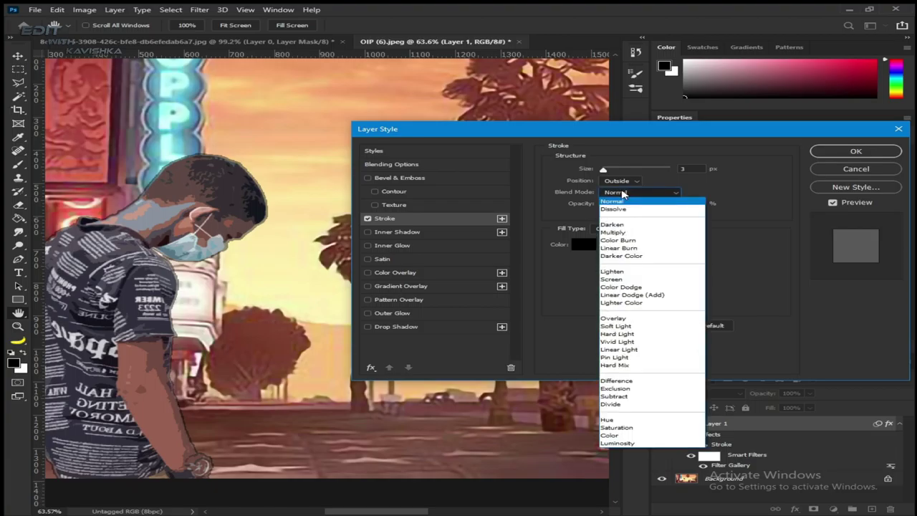
left_click(614, 233)
left_click_drag(629, 205, 636, 211)
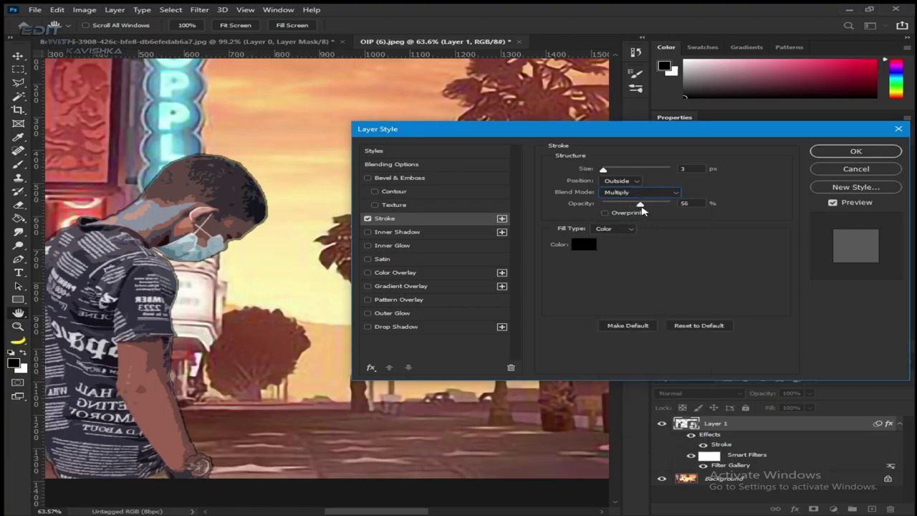
left_click(816, 152)
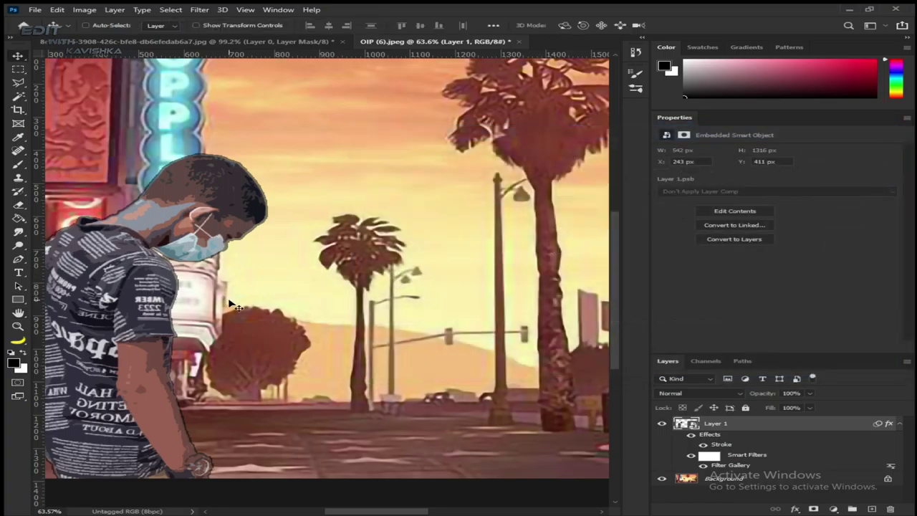
Select the Background layer, then the man's Layer 1 again
scroll(236, 301, "down", 3)
left_click(747, 479)
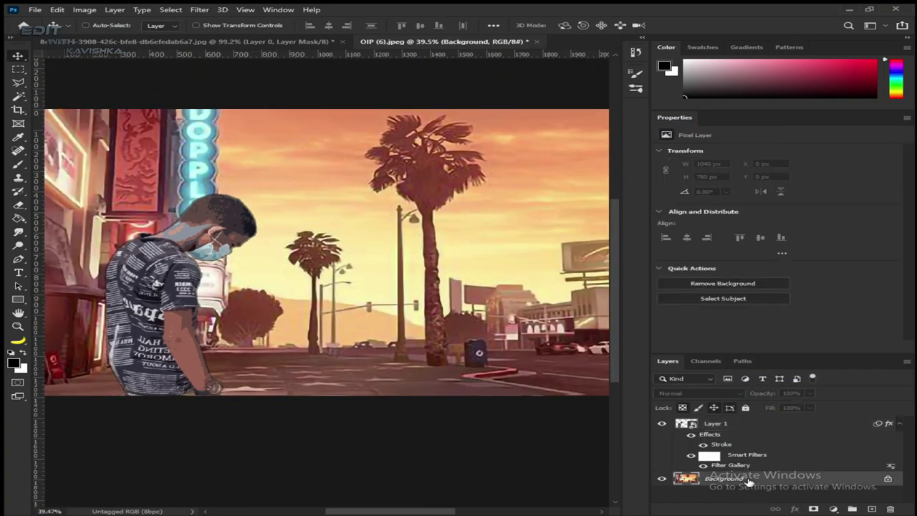
left_click(761, 423)
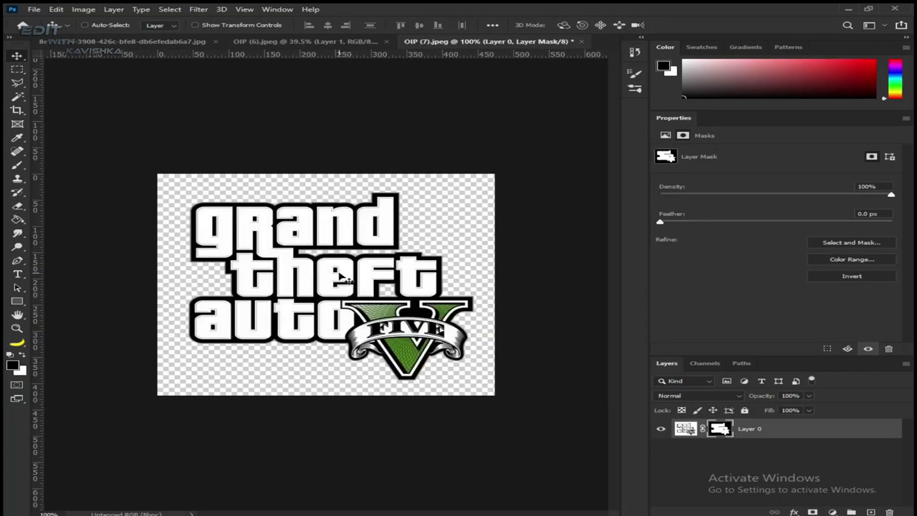
Bring the GTA V logo into the street scene and apply its layer mask
left_click_drag(344, 280, 384, 266)
right_click(720, 427)
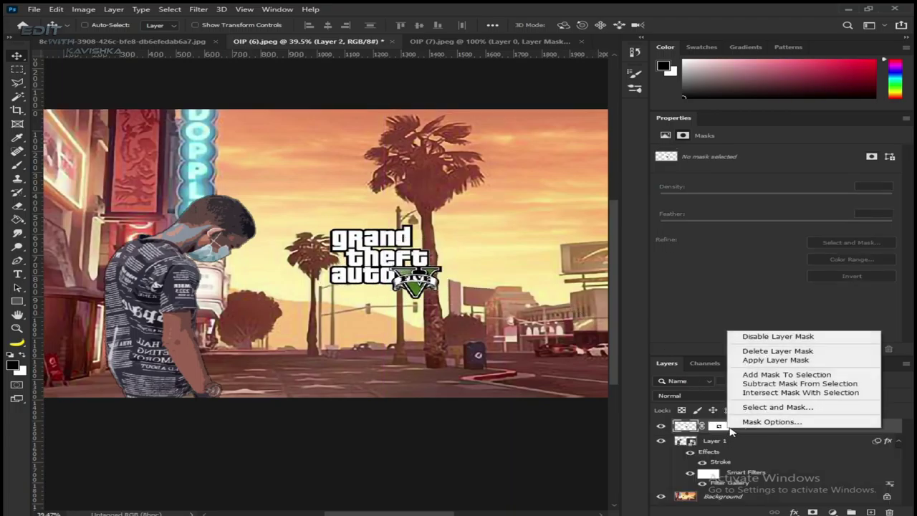
left_click(761, 363)
Enlarge the logo to about 255% and position it over the street's centre
key("ctrl+t")
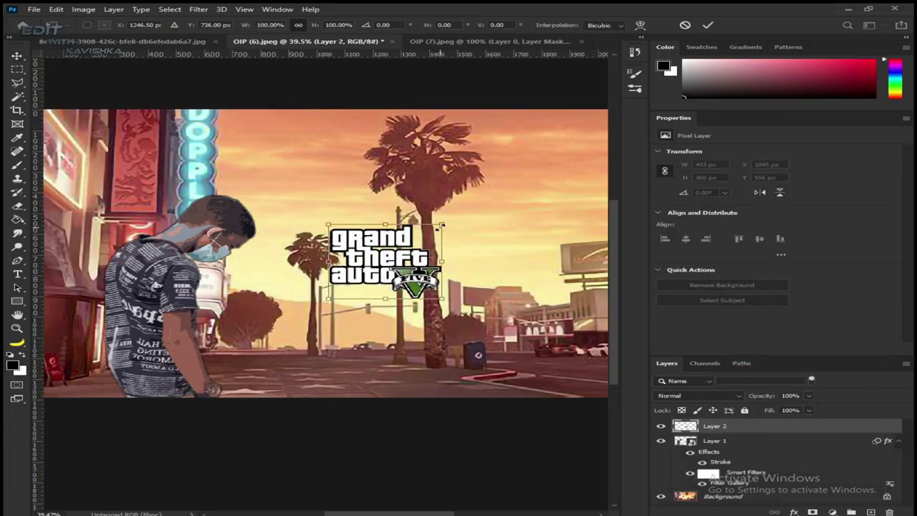
left_click_drag(441, 226, 533, 177)
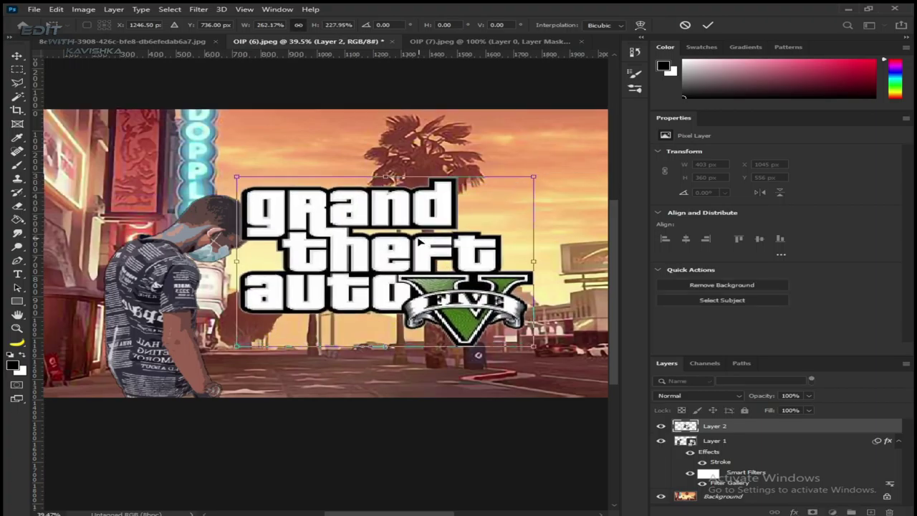
left_click_drag(419, 244, 460, 241)
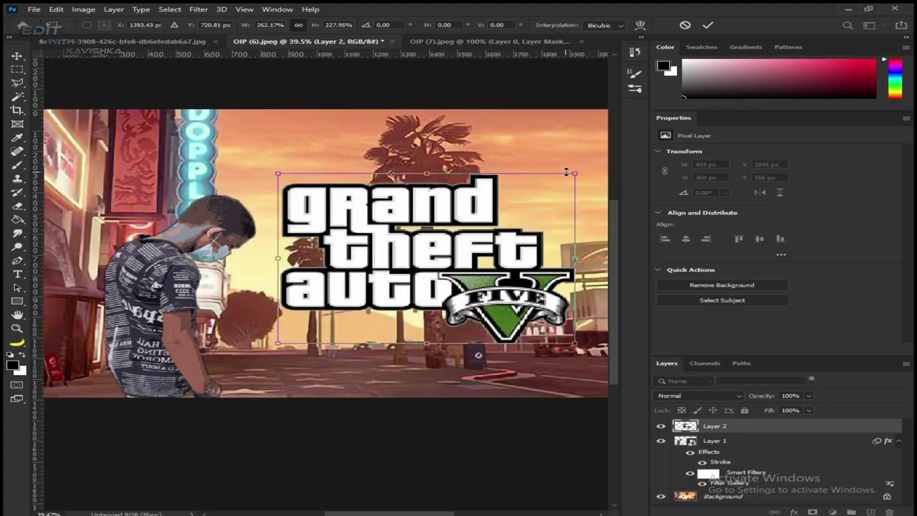
left_click_drag(566, 172, 562, 168)
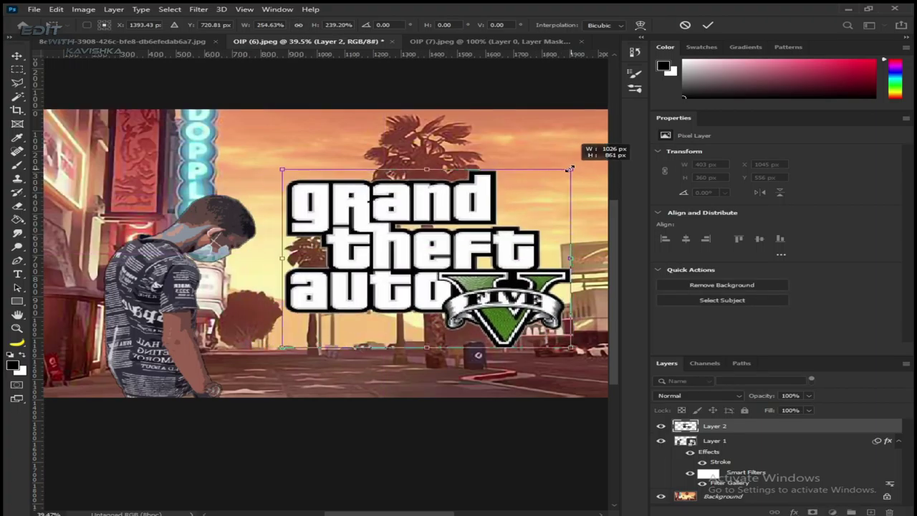
left_click(707, 26)
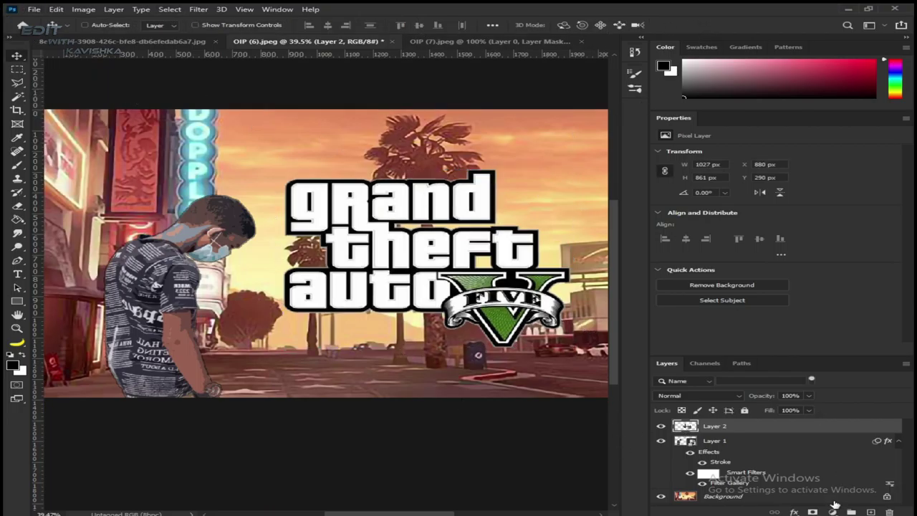
Add a layer mask to the logo and choose the Soft Round brush
left_click(813, 511)
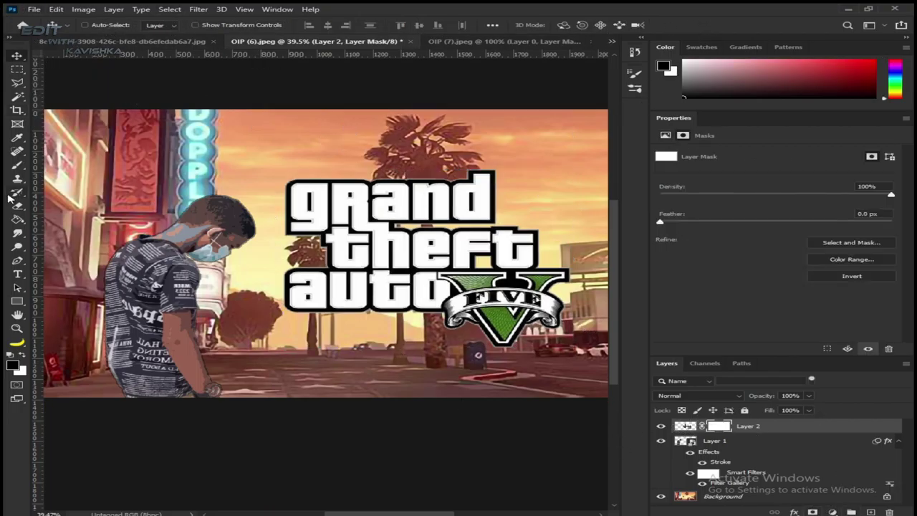
left_click(12, 164)
left_click(94, 27)
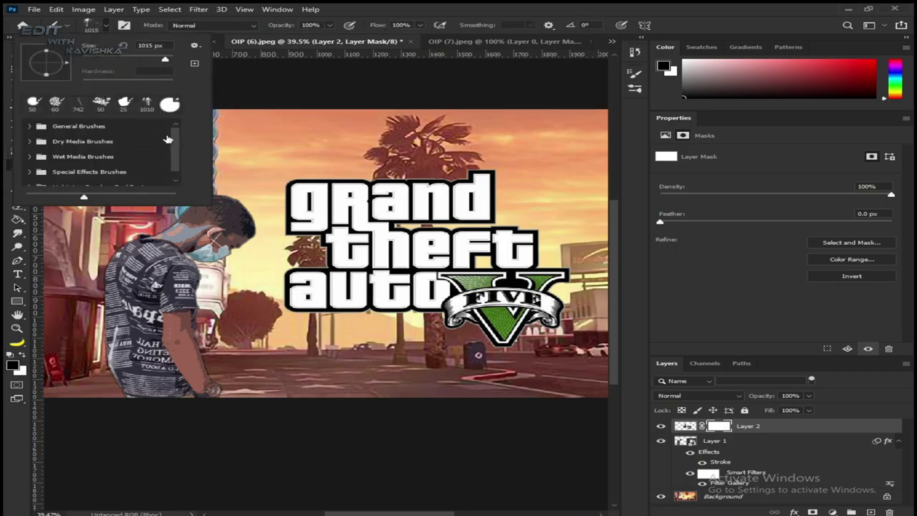
scroll(176, 147, "down", 1)
left_click(30, 148)
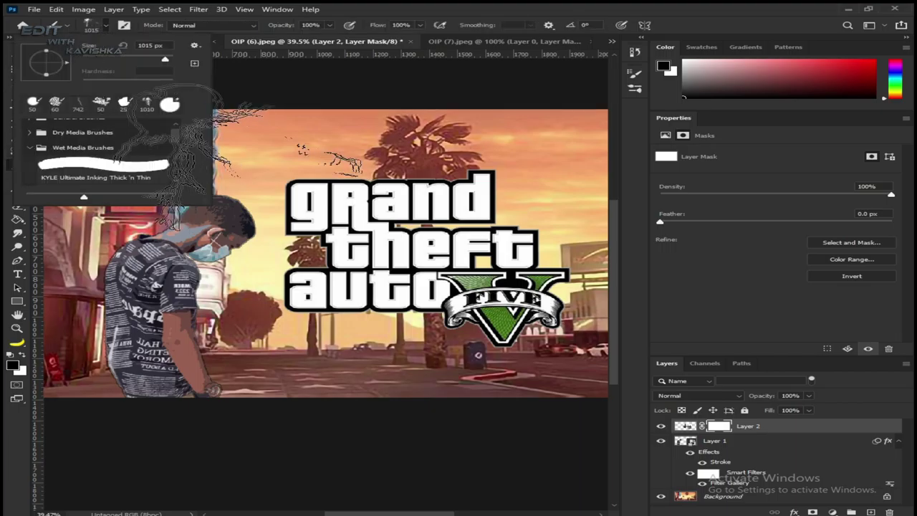
scroll(45, 133, "up", 1)
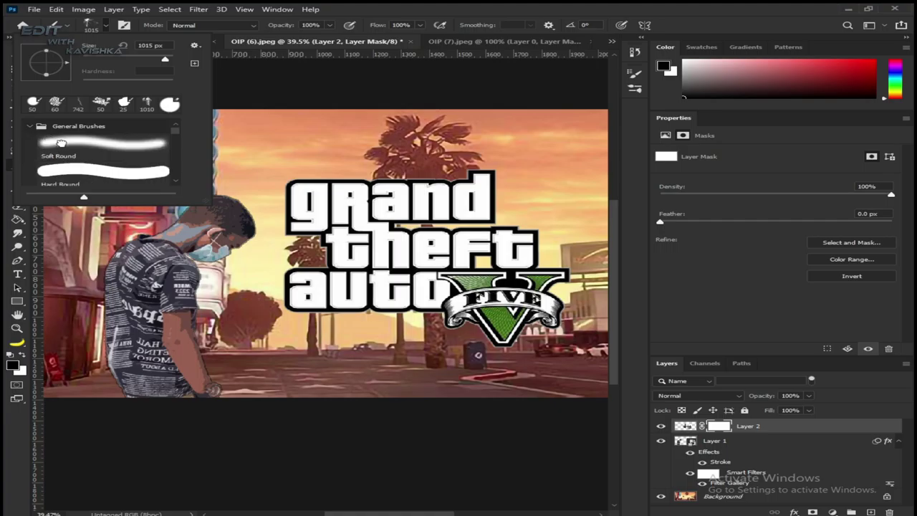
left_click(100, 149)
key("Return")
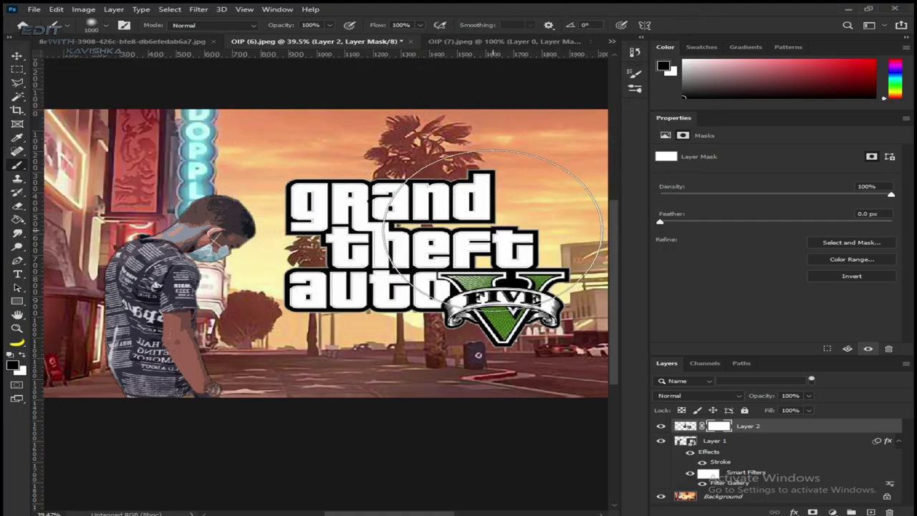
Paint the logo mask with a 200 px brush at 18% opacity to fade it
key("bracketleft")
key("bracketleft")
key("bracketleft")
left_click_drag(279, 25, 212, 31)
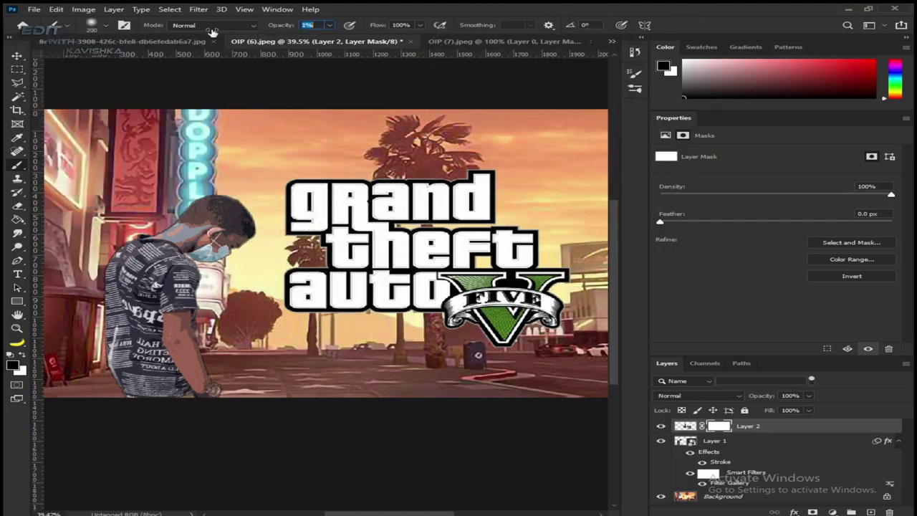
left_click(222, 29)
key("Escape")
mouse_move(292, 284)
left_mouse_down()
mouse_move(525, 331)
mouse_move(474, 163)
mouse_move(415, 307)
mouse_move(285, 250)
mouse_move(536, 247)
left_mouse_up()
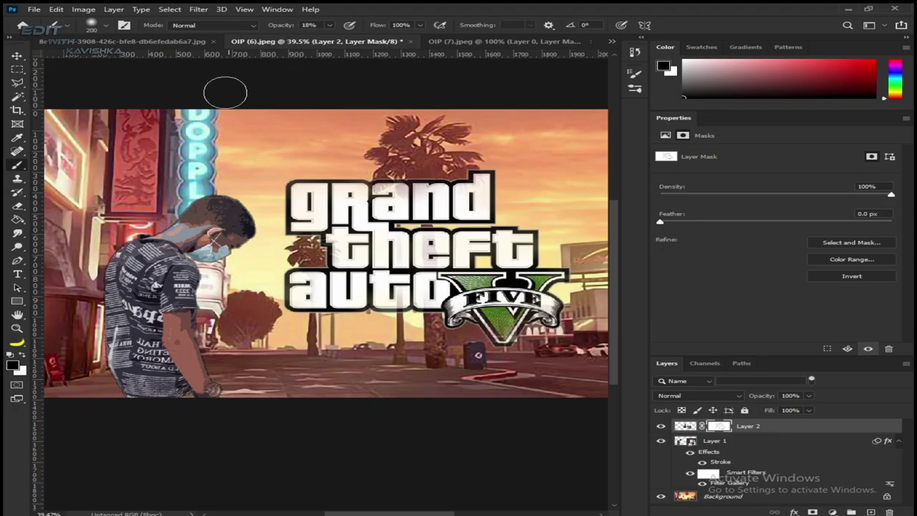
Unlock the Background as Layer 0 and stamp all layers into a merged Layer 3
left_click(888, 497)
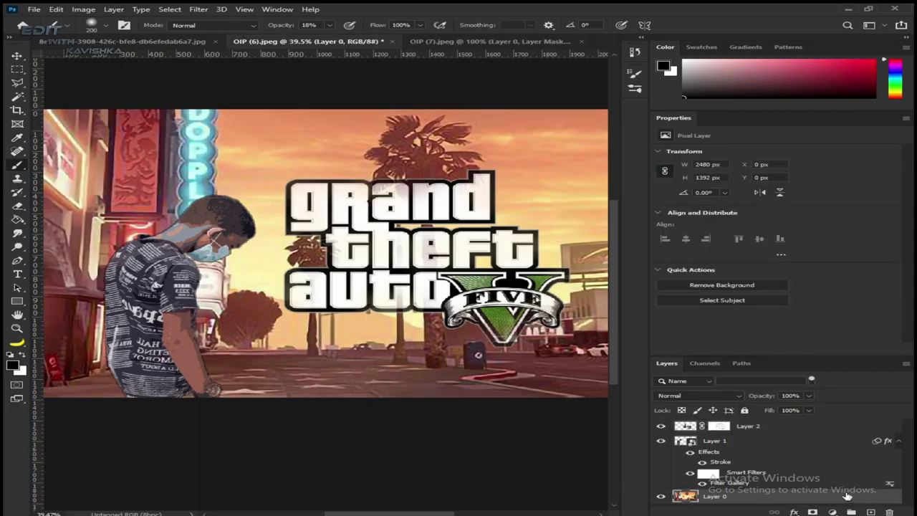
left_click(780, 428, "shift")
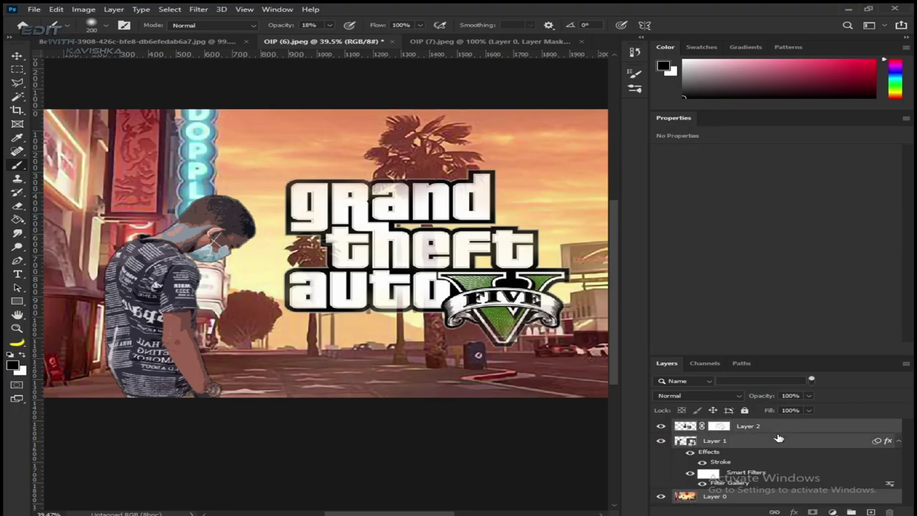
left_click_drag(779, 438, 777, 431)
key("ctrl+shift+alt+e")
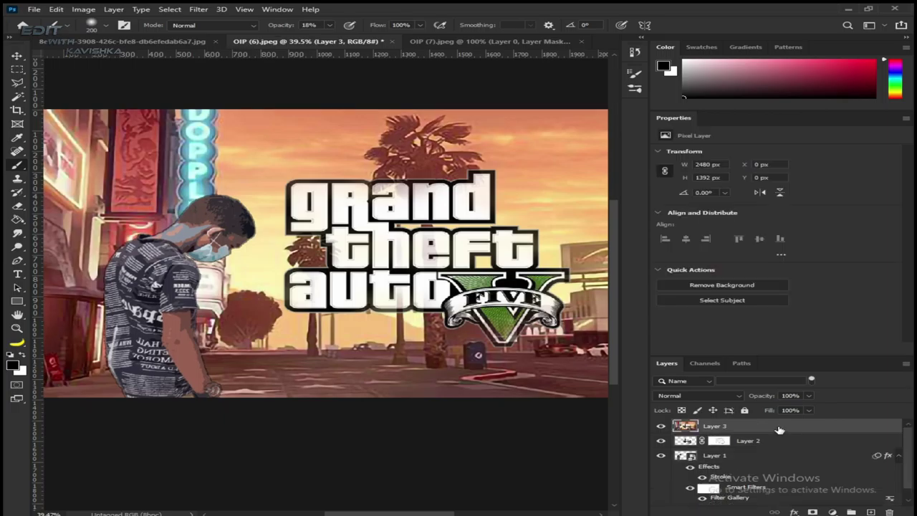
Reapply the last Filter Gallery filter to the merged Layer 3
double_click(779, 428)
left_click(885, 173)
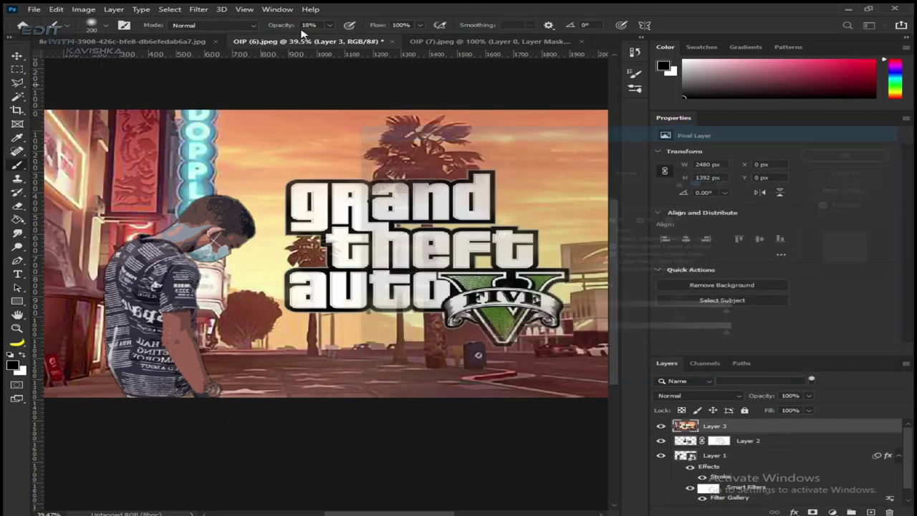
left_click(198, 9)
left_click(215, 19)
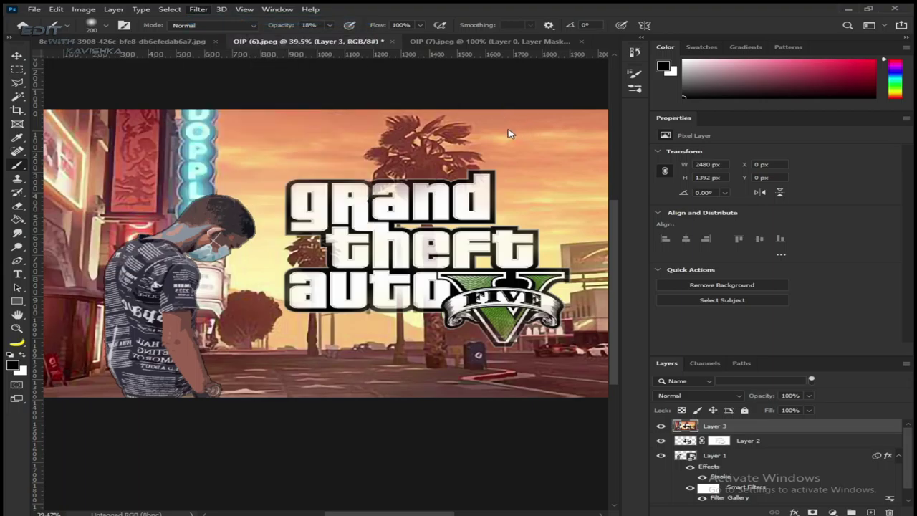
Preview Cutout on Layer 3, trying different levels, simplicity and fidelity values
left_click(199, 10)
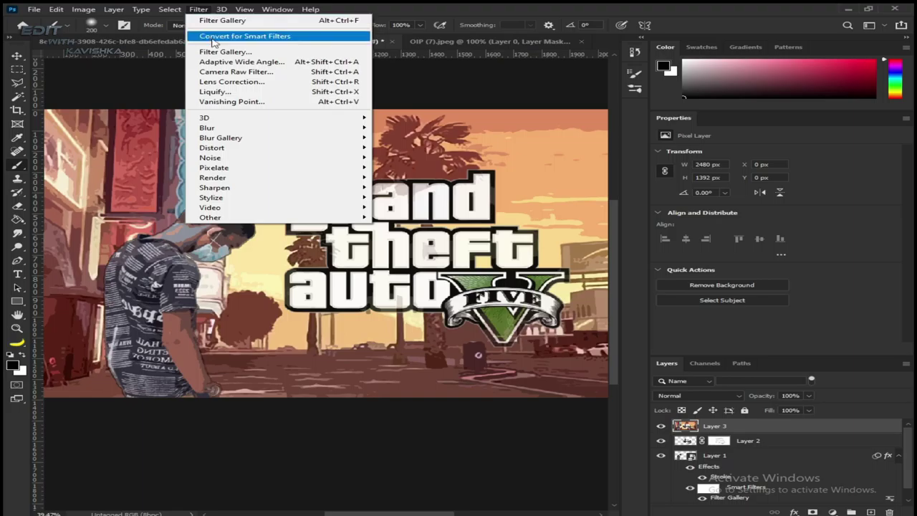
left_click(214, 53)
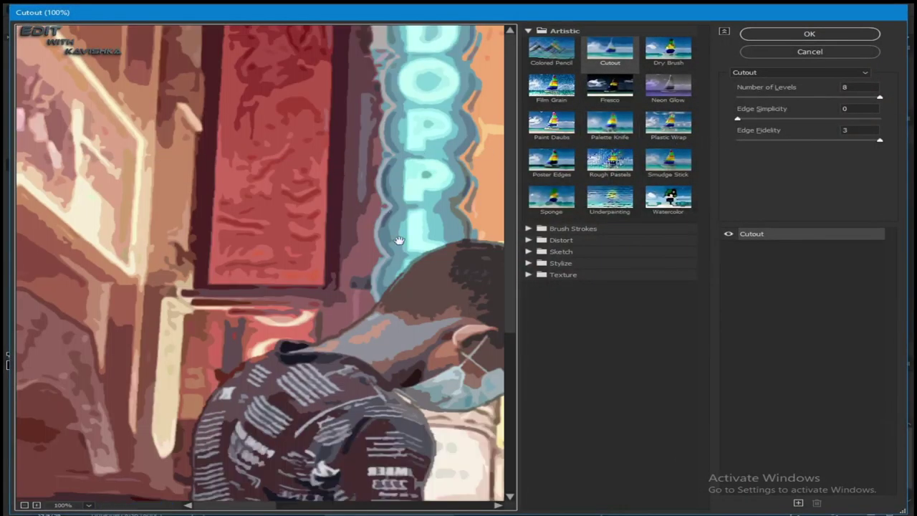
left_click_drag(236, 507, 401, 507)
key("ctrl+minus")
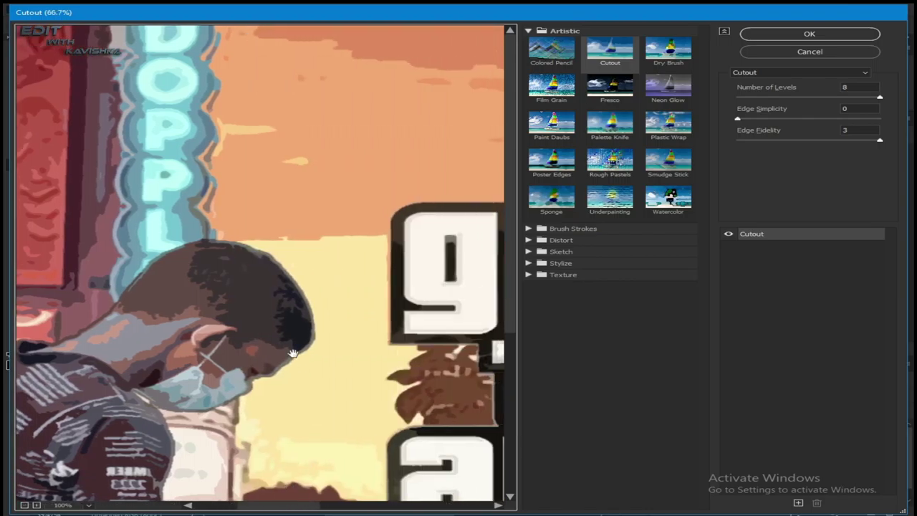
key("ctrl+minus")
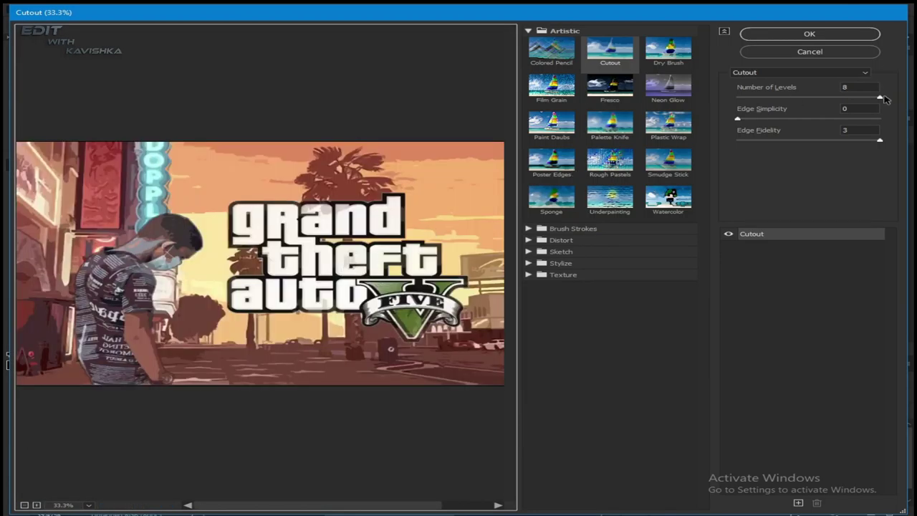
left_click_drag(883, 95, 855, 98)
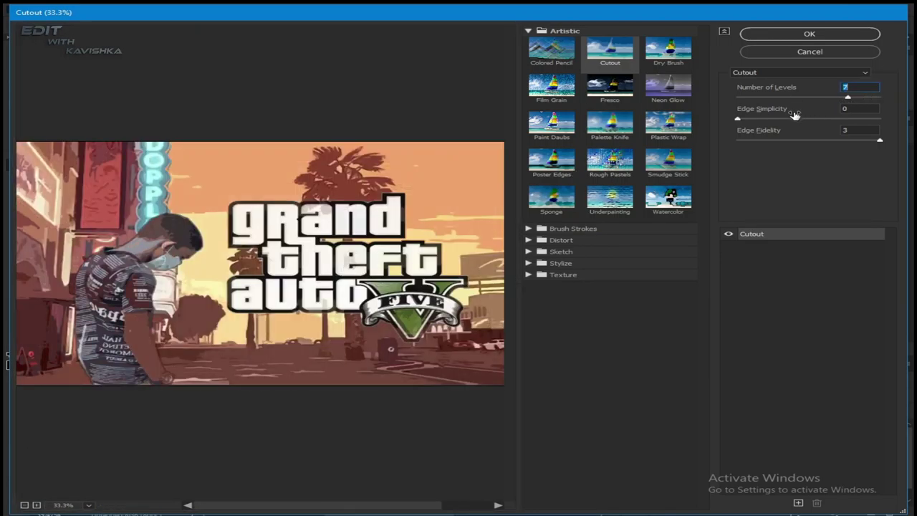
left_click_drag(738, 119, 754, 121)
left_click_drag(879, 140, 804, 141)
Apply Cutout with Levels 8, Edge Simplicity 0 and Edge Fidelity 3
left_click_drag(855, 98, 803, 96)
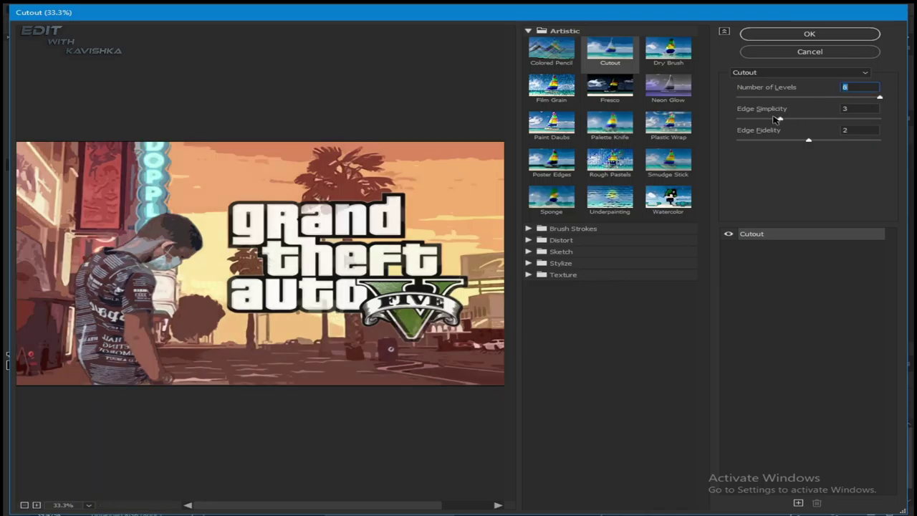
left_click_drag(780, 119, 764, 119)
left_click_drag(765, 120, 738, 123)
left_click_drag(808, 140, 881, 147)
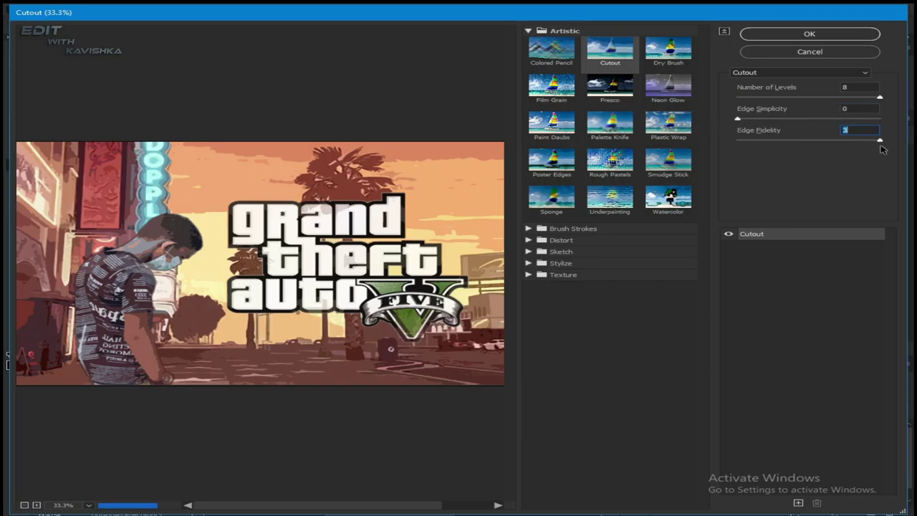
left_click(824, 40)
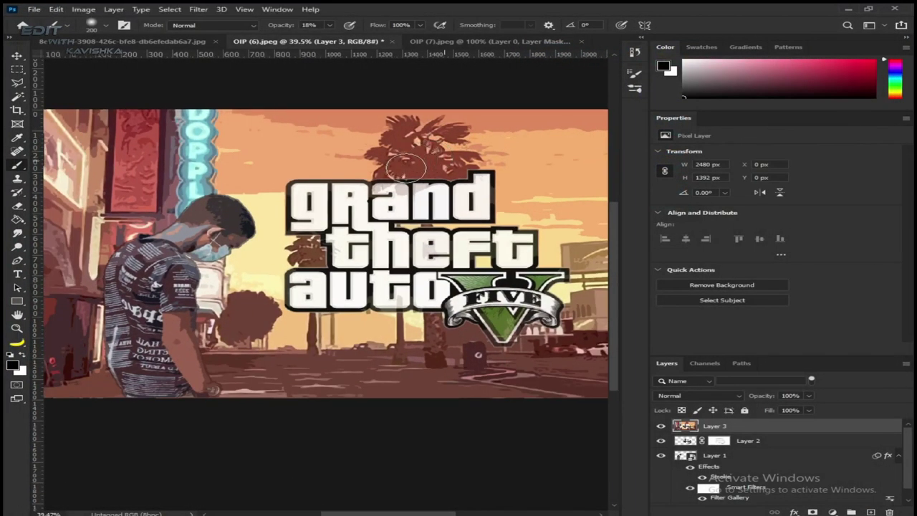
scroll(409, 164, "down", 2)
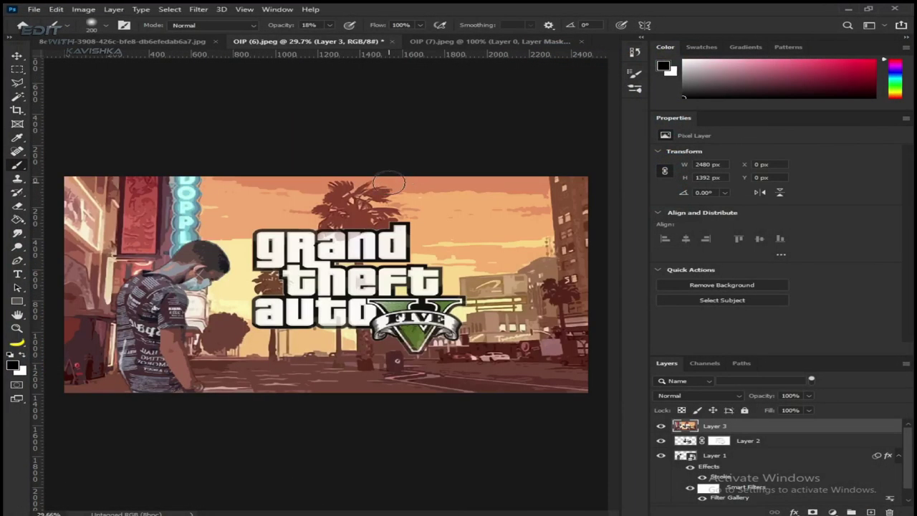